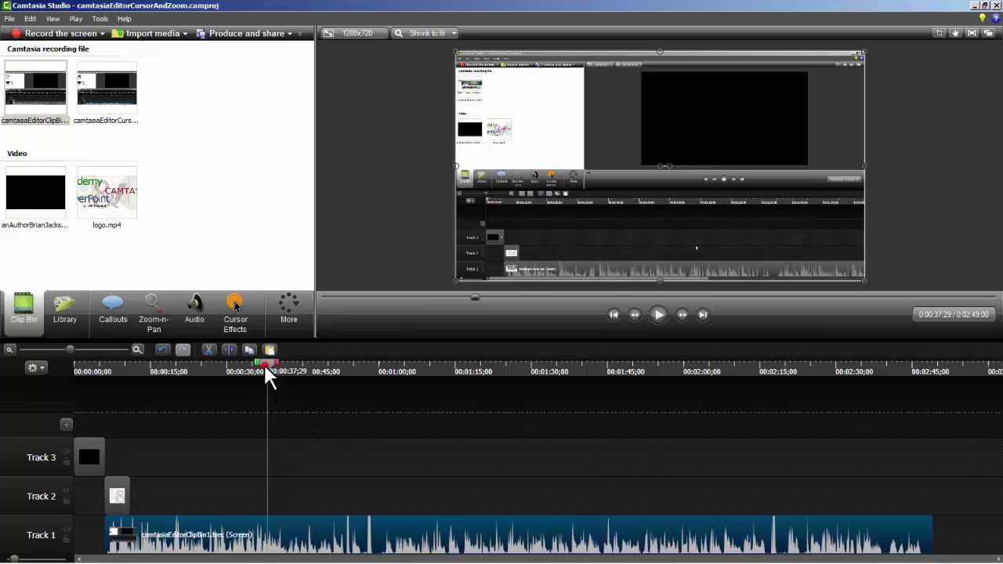
Step: Add a rectangular speech bubble callout at about 0:00:26;22 on the timeline
left_click_drag(266, 366, 206, 376)
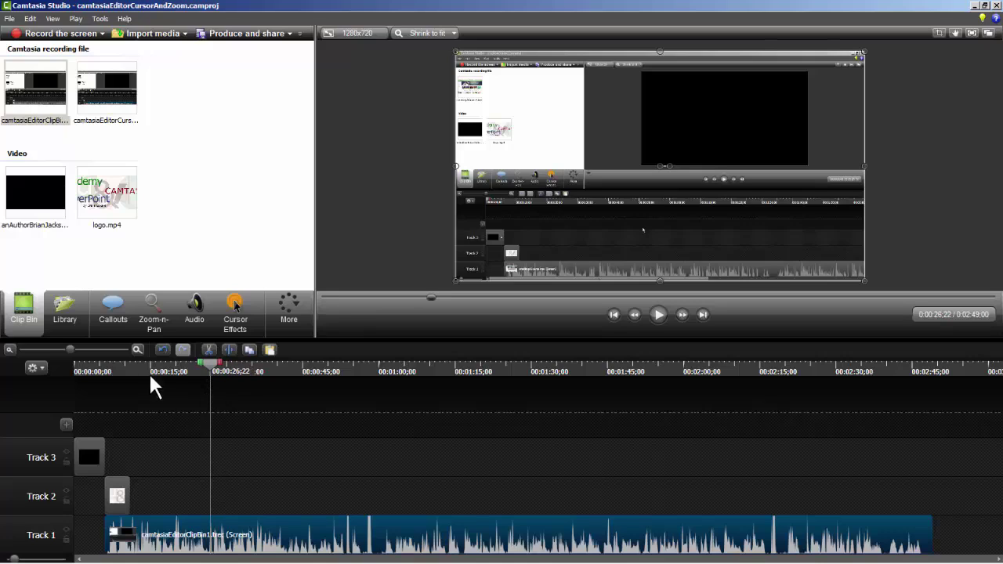
left_click(115, 313)
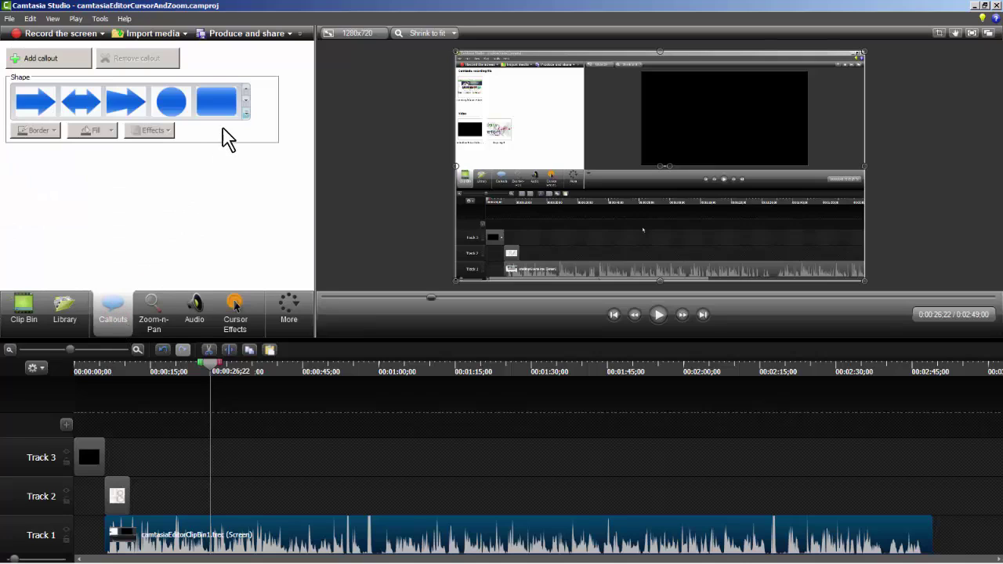
left_click(244, 112)
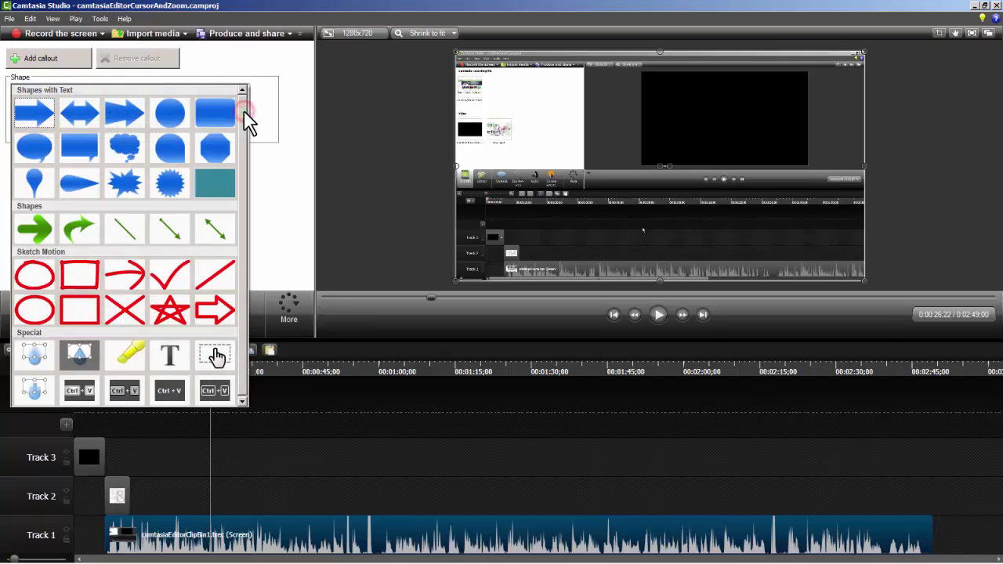
left_click(82, 149)
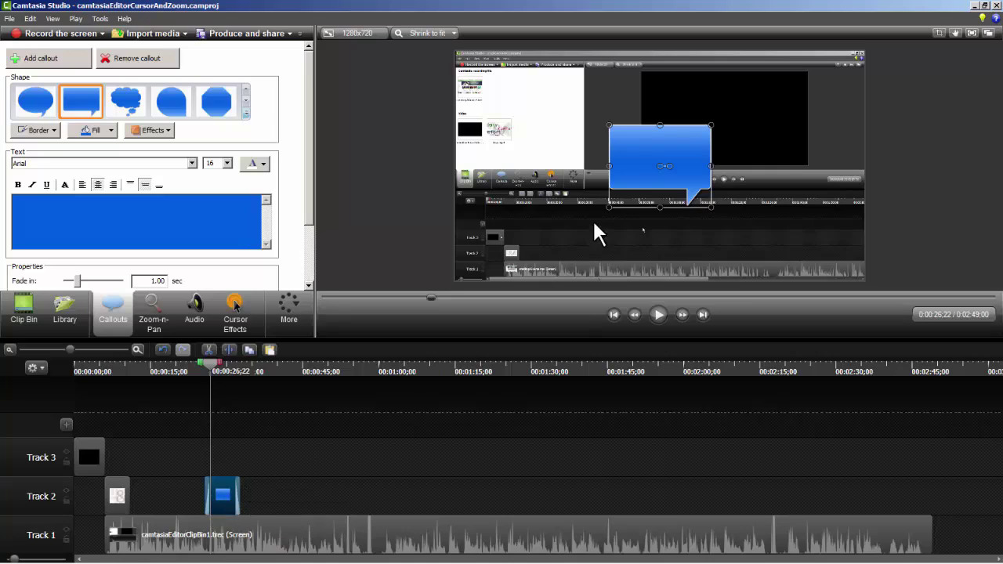
Step: Fit the speech bubble beside the recorded clip bin, rotated about 90° clockwise and made smaller, with its tail pointing at the bin
left_click_drag(645, 155, 578, 102)
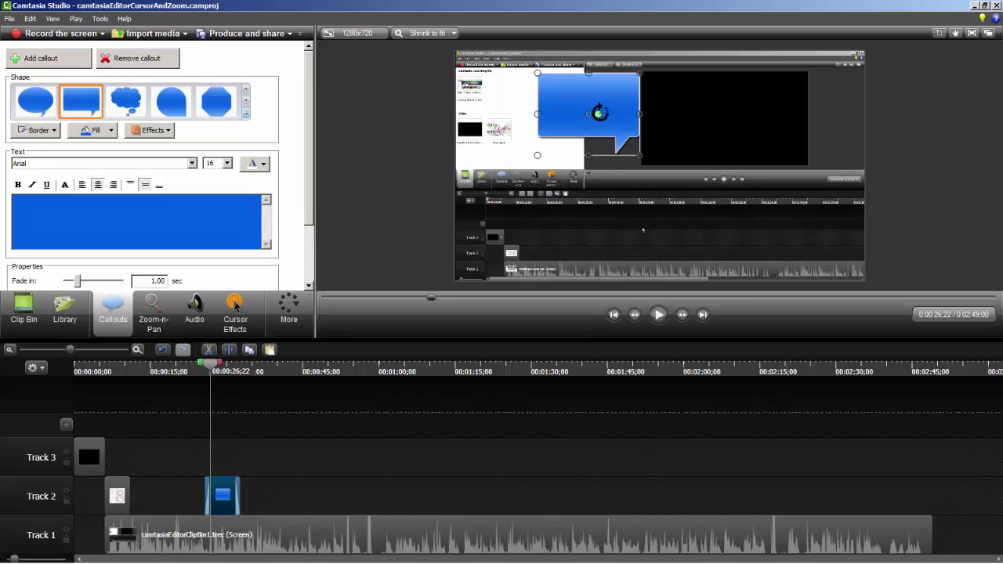
mouse_move(598, 114)
left_mouse_down()
mouse_move(588, 124)
mouse_move(607, 102)
left_mouse_up()
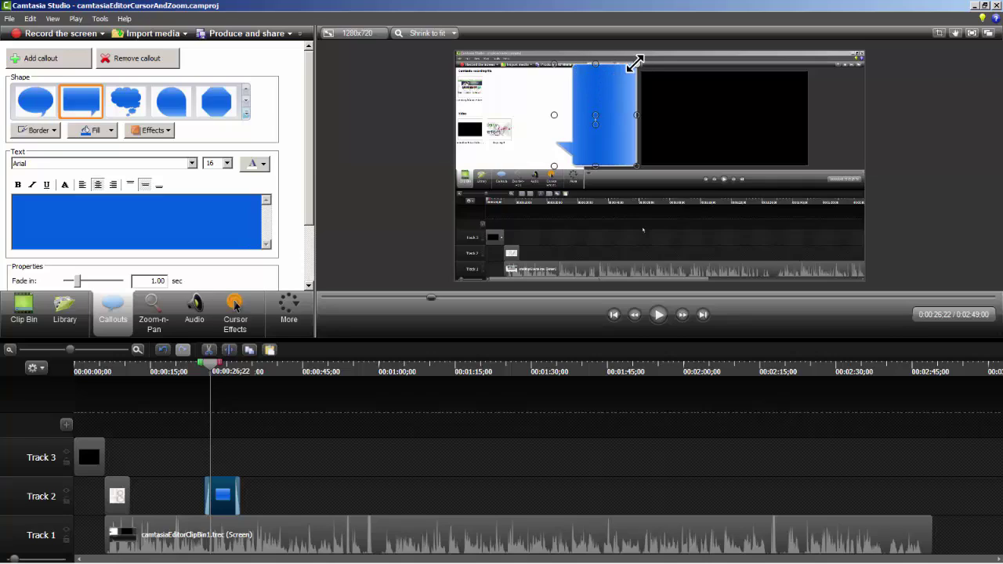
left_click_drag(636, 63, 620, 102)
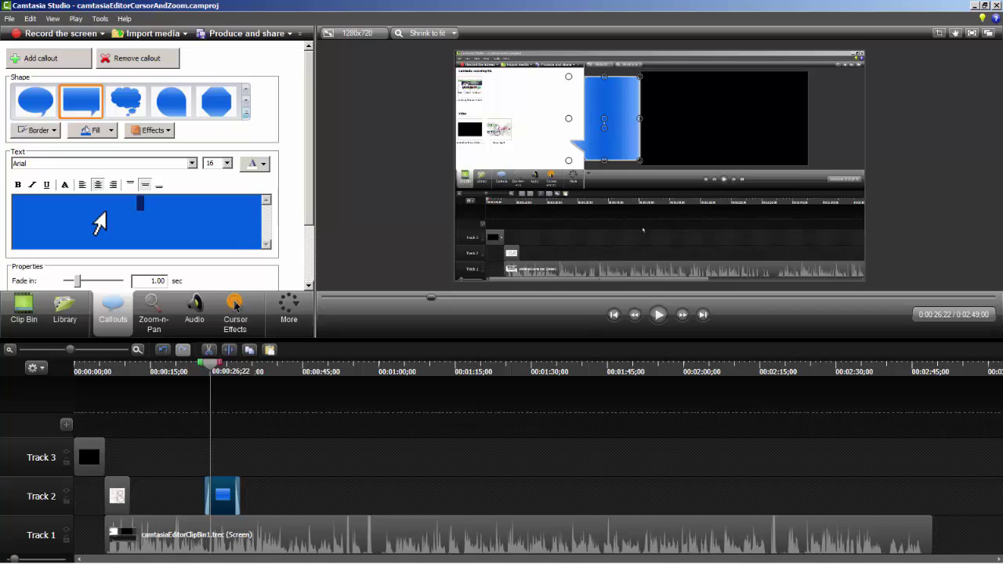
Step: Enter "Clip Bin" as the speech bubble's text and set its font size to 24
type("lip ")
type("Bin")
left_click_drag(125, 201, 147, 221)
left_click(226, 163)
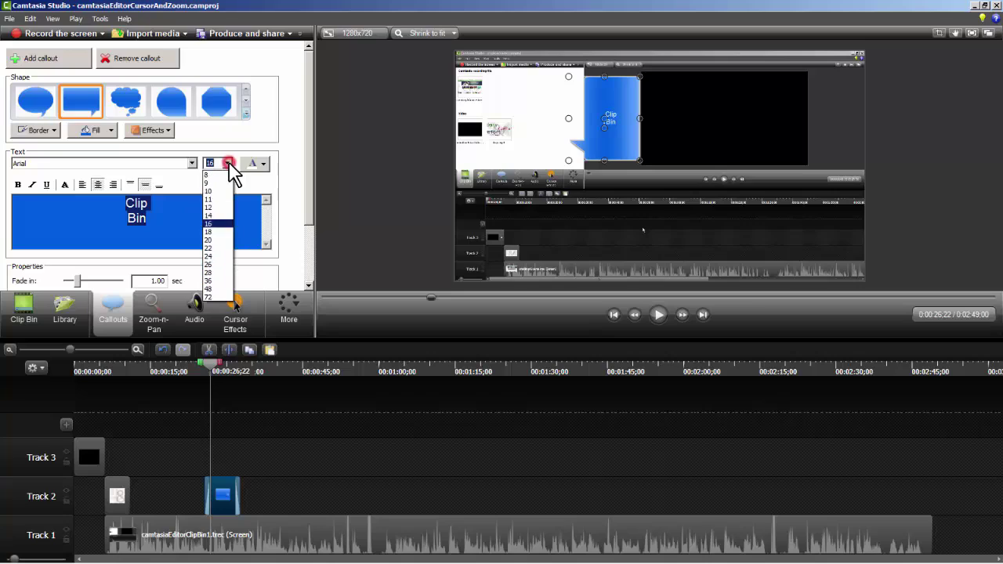
left_click(212, 255)
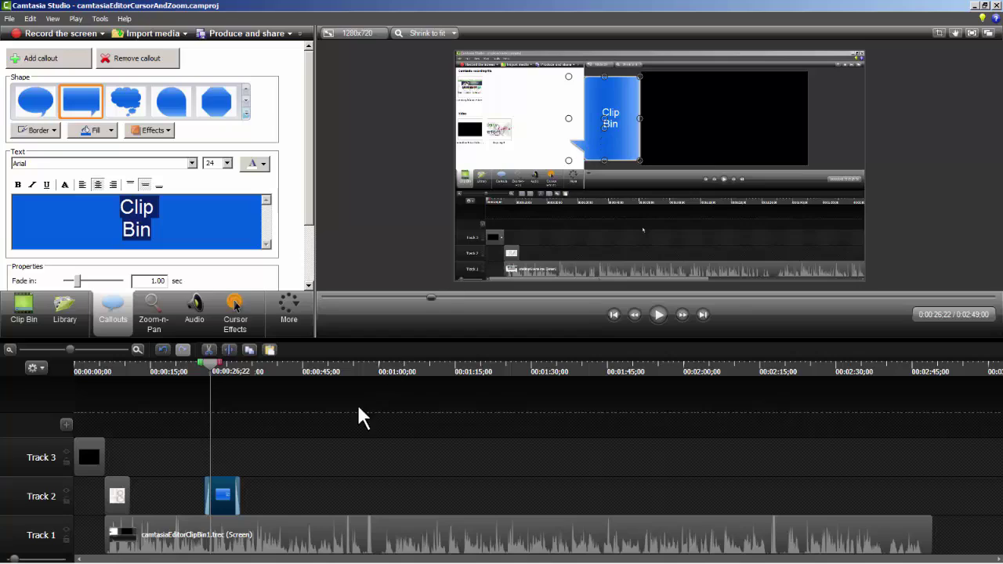
Step: Preview the speech bubble from about 0:00:24;04, and shift it on Track 2 to start at about 0:00:29;24
left_click_drag(209, 361, 195, 362)
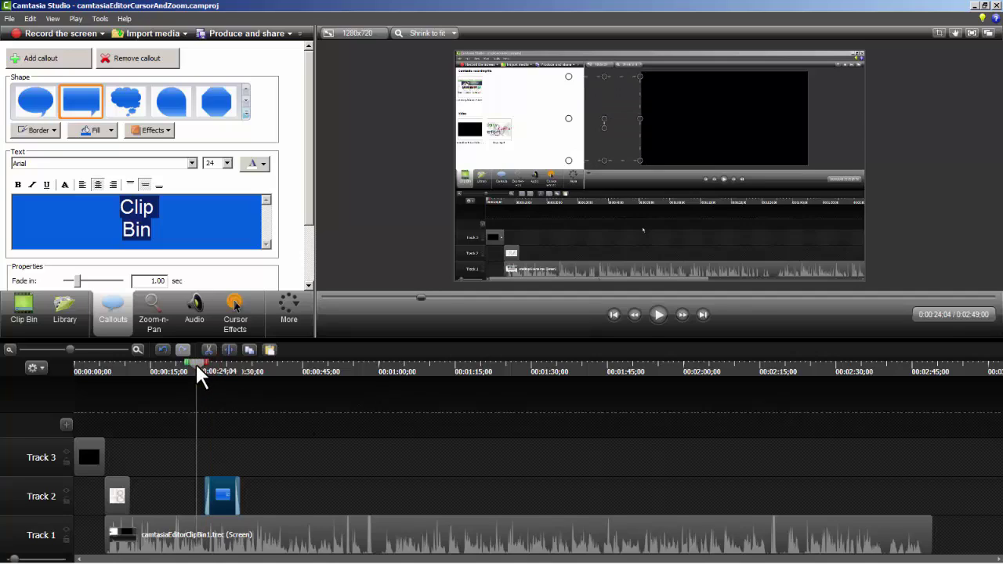
left_click(658, 315)
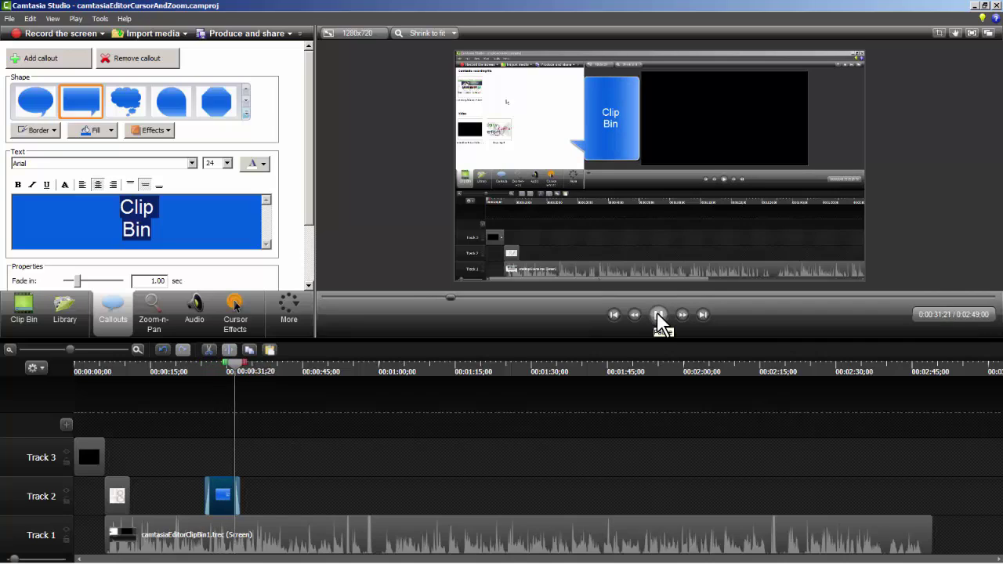
left_click(658, 317)
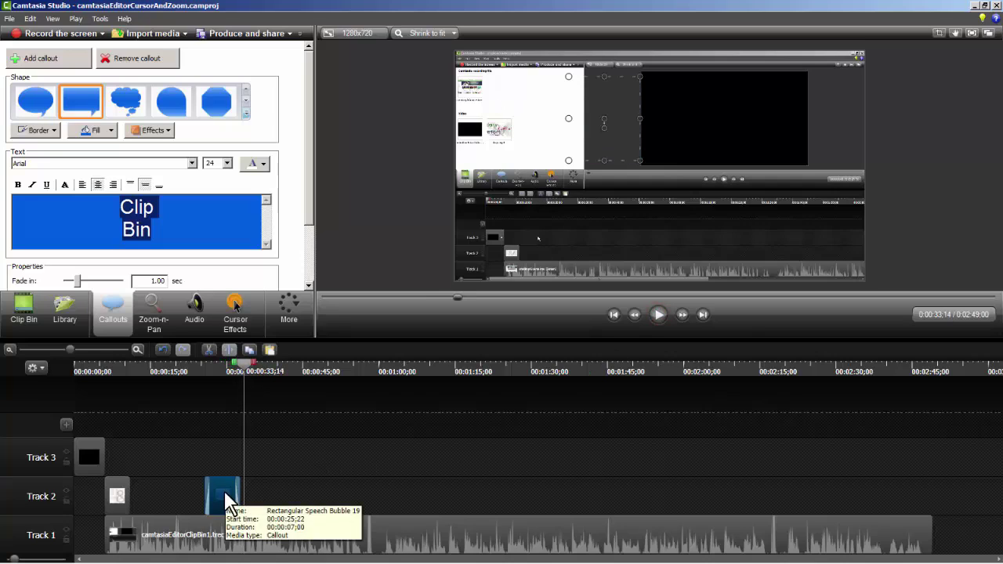
left_click_drag(224, 490, 242, 492)
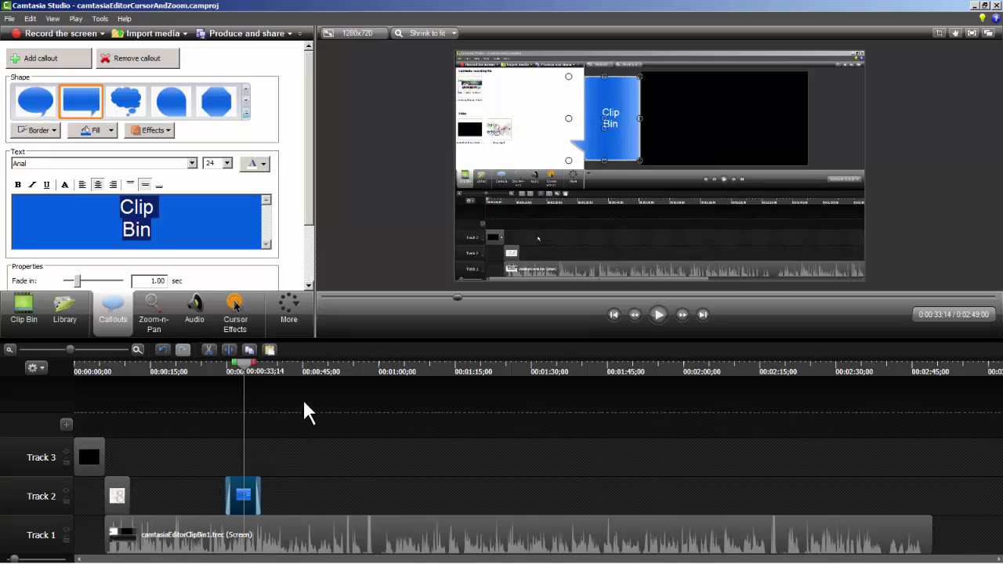
Step: Play the recording from about 0:00:30;24 and trim the Clip Bin callout's end to 0:00:35;21 on Track 2
left_click_drag(241, 362, 228, 370)
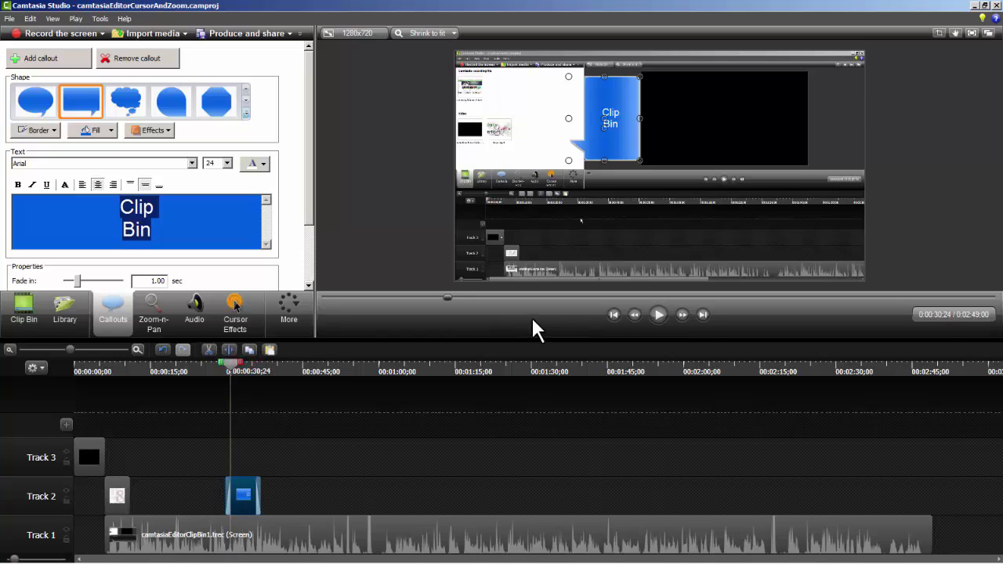
left_click(656, 314)
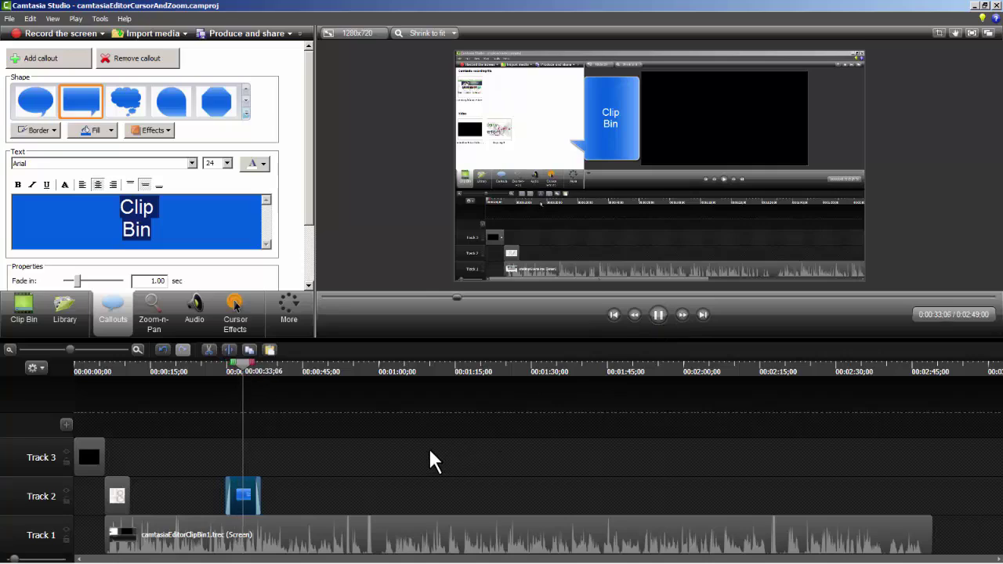
left_click(654, 315)
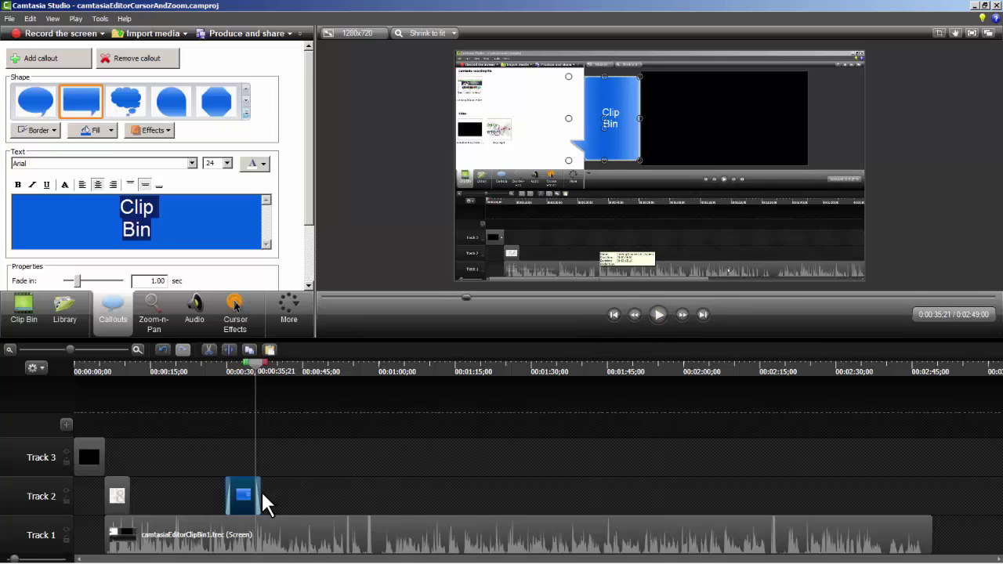
left_click_drag(259, 491, 257, 492)
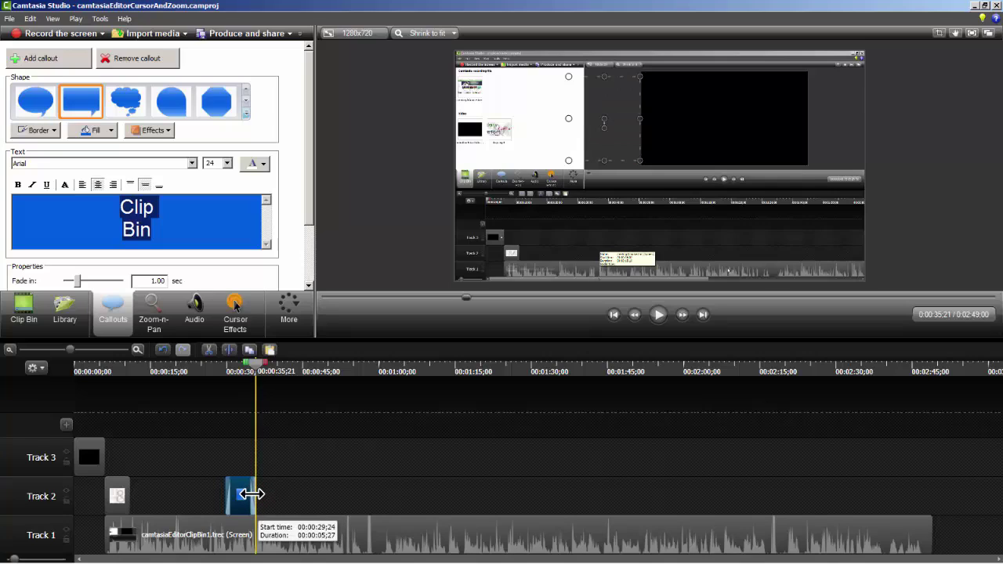
mouse_move(246, 494)
left_mouse_down()
mouse_move(352, 495)
mouse_move(255, 495)
left_mouse_up()
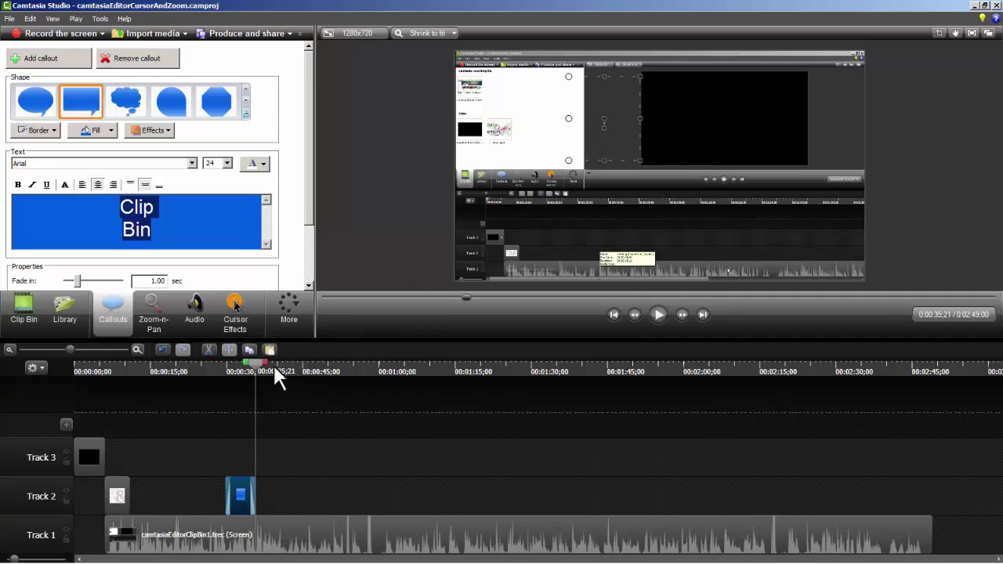
Step: Review the Clip Bin callout's fade-in and fade-out properties with the playhead at about 0:00:32;15
left_click_drag(251, 361, 241, 361)
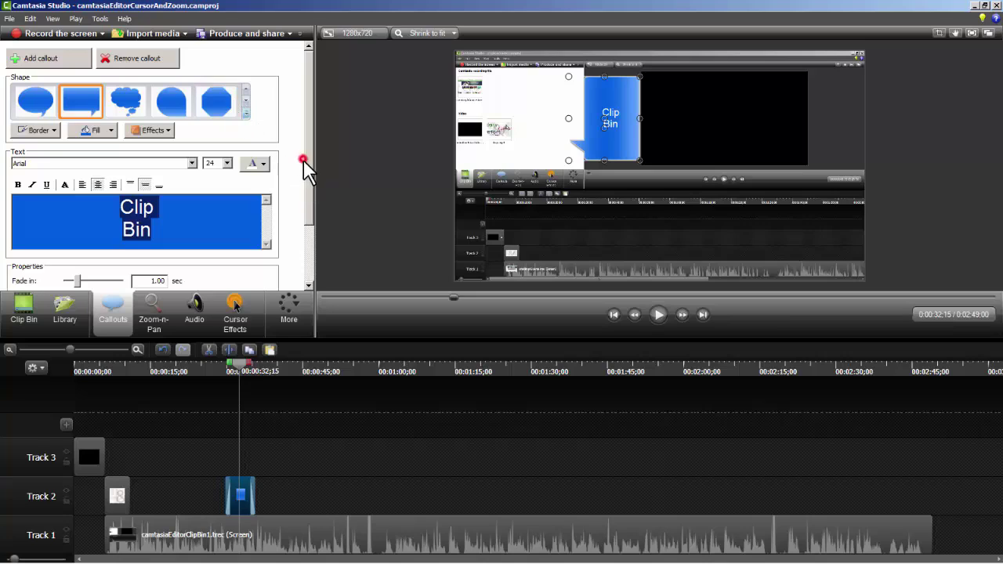
left_click_drag(309, 200, 307, 278)
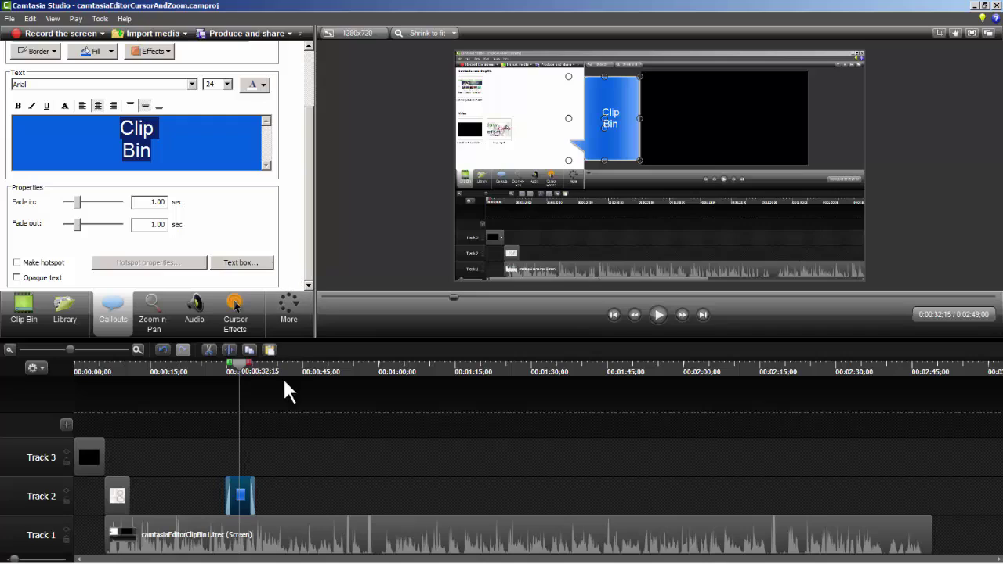
Step: With the playhead at 0:00:47;17, change the selected speech bubble into a Sketch Motion X and try to widen it
left_click_drag(238, 363, 315, 365)
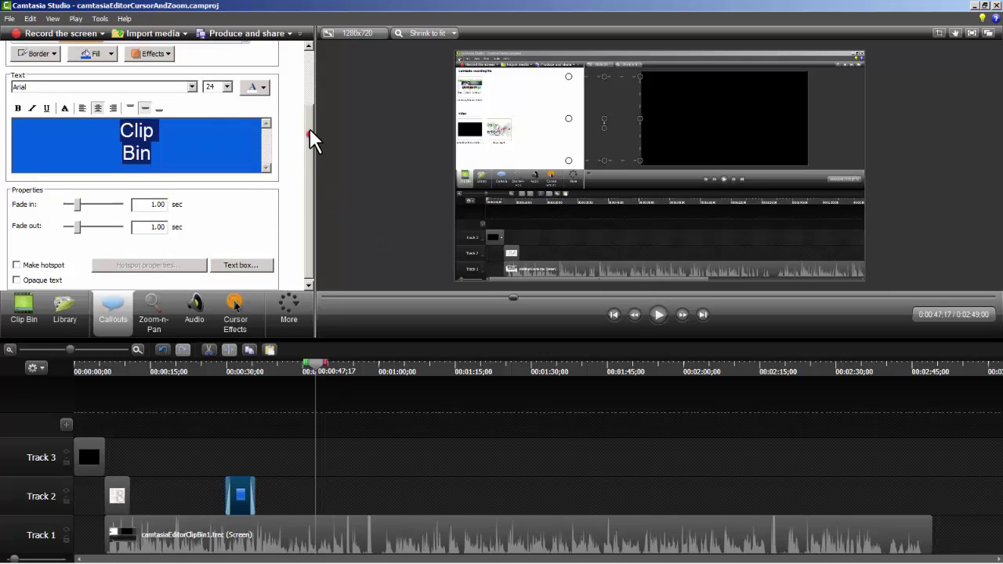
left_click_drag(309, 132, 313, 82)
left_click(245, 114)
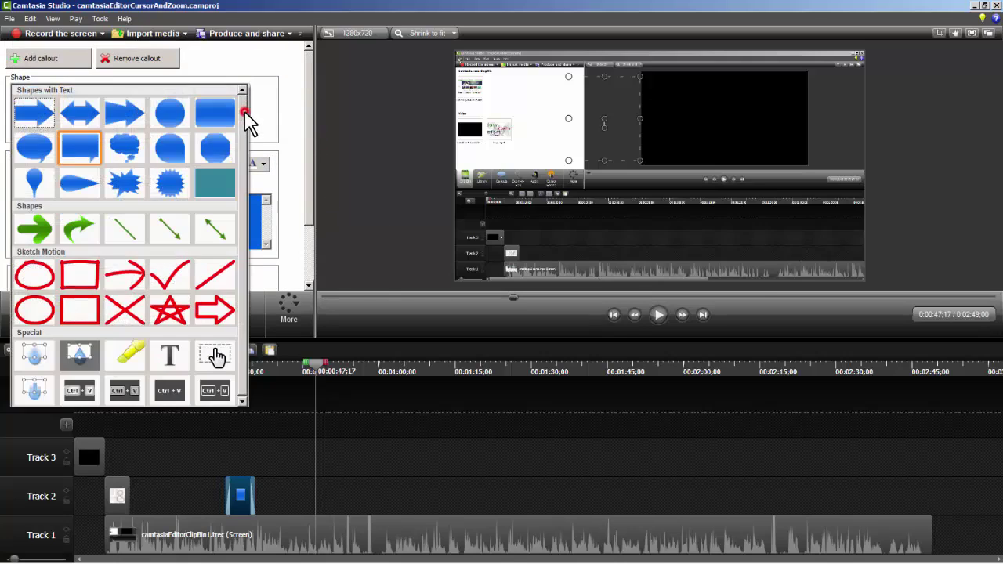
left_click(125, 313)
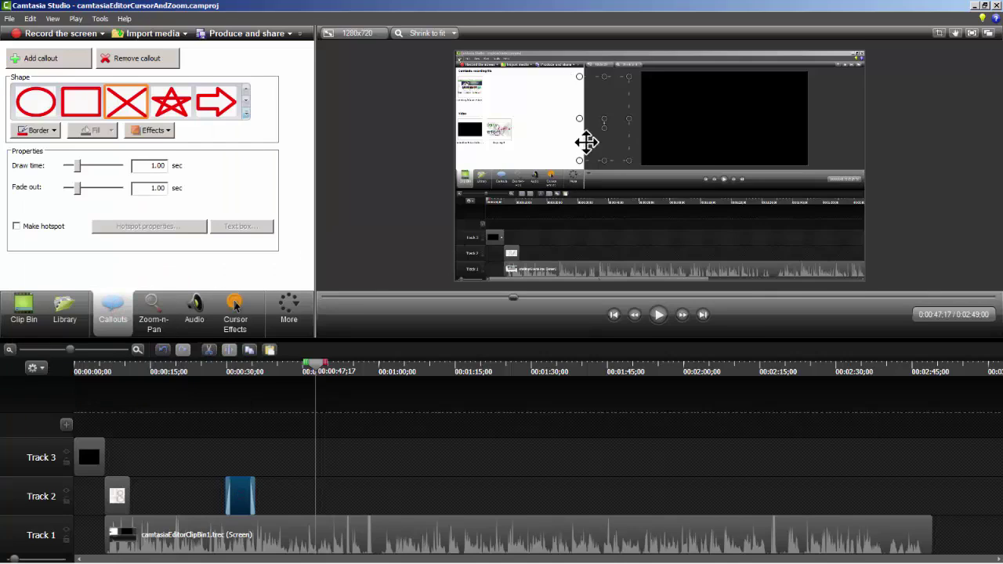
left_click_drag(629, 116, 751, 119)
Step: Deselect the changed callout and add a separate Sketch Motion X at 0:00:47;17, sized to cover the black preview area
left_click(698, 119)
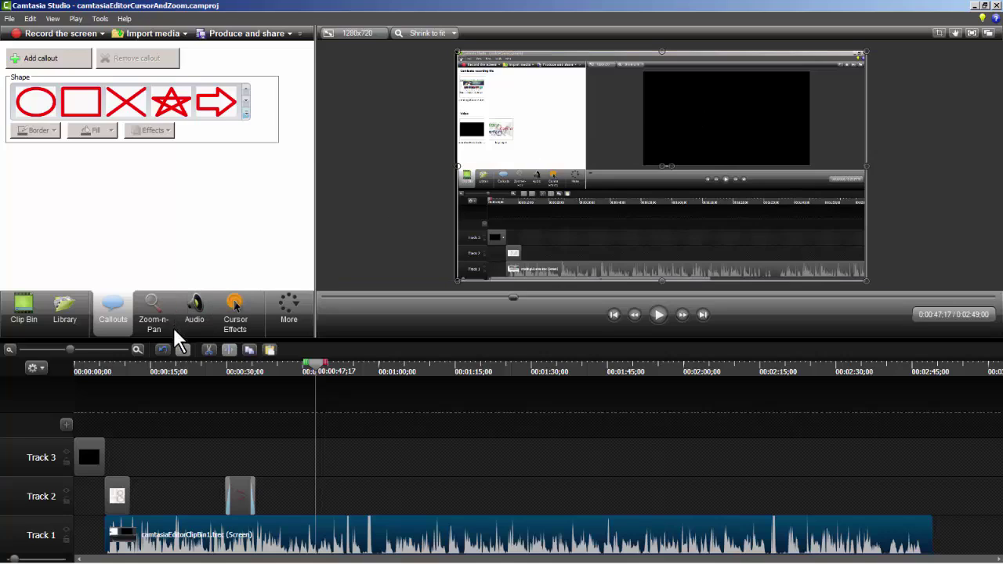
left_click(122, 98)
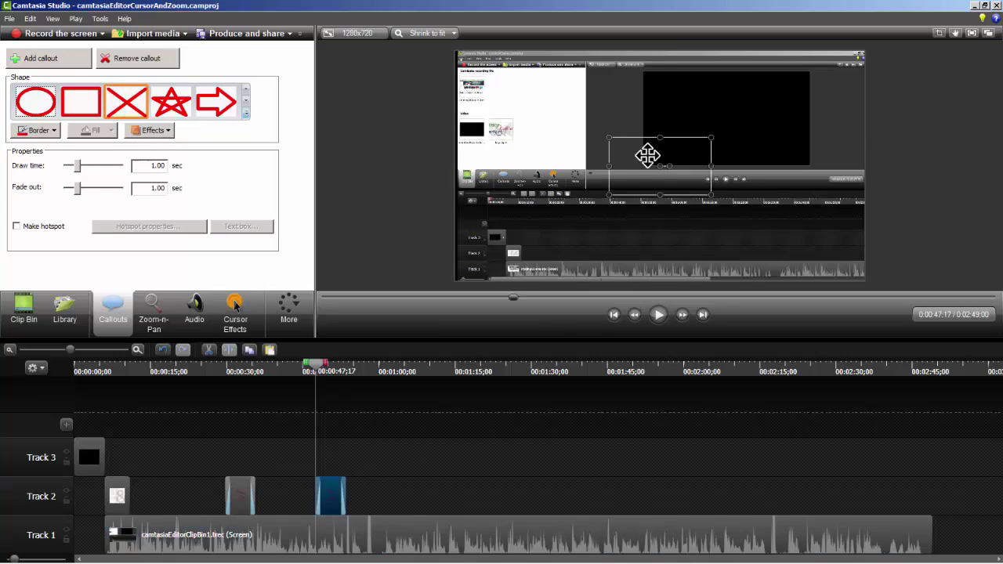
left_click_drag(647, 155, 685, 83)
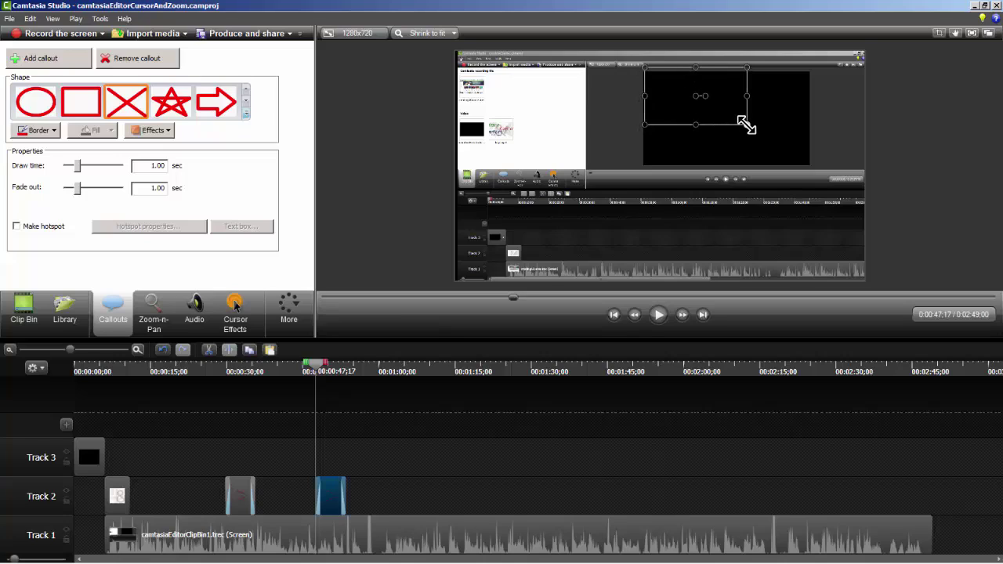
left_click_drag(745, 124, 808, 166)
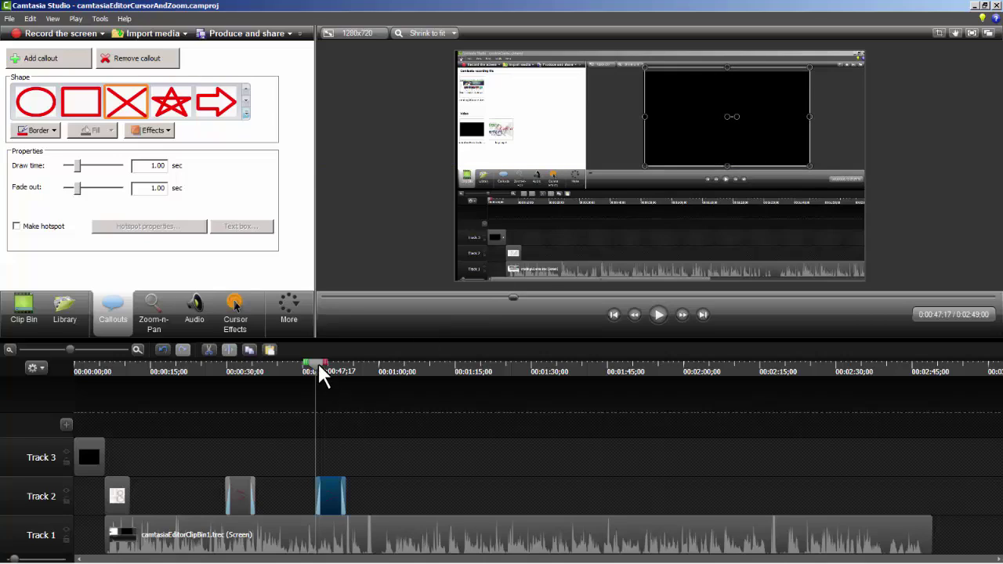
Step: Play back the new Sketch Motion X from about 0:00:46;21 to check its drawing animation
left_click_drag(317, 361, 311, 363)
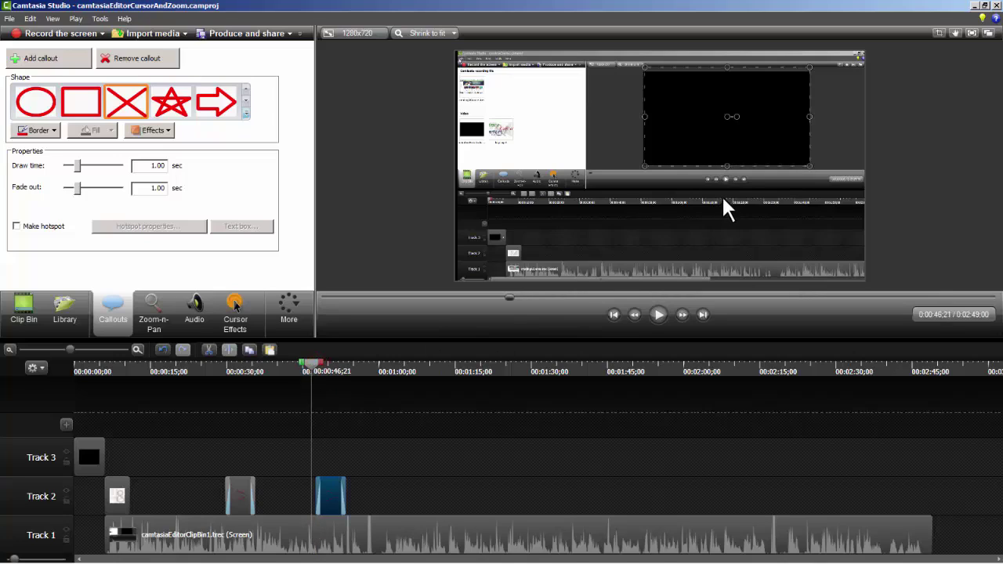
left_click(657, 315)
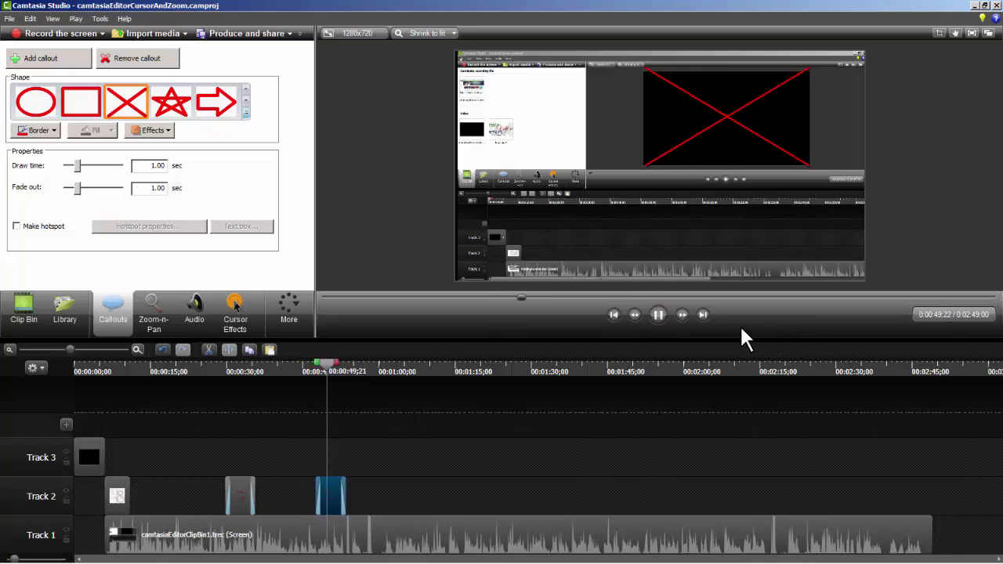
left_click(657, 315)
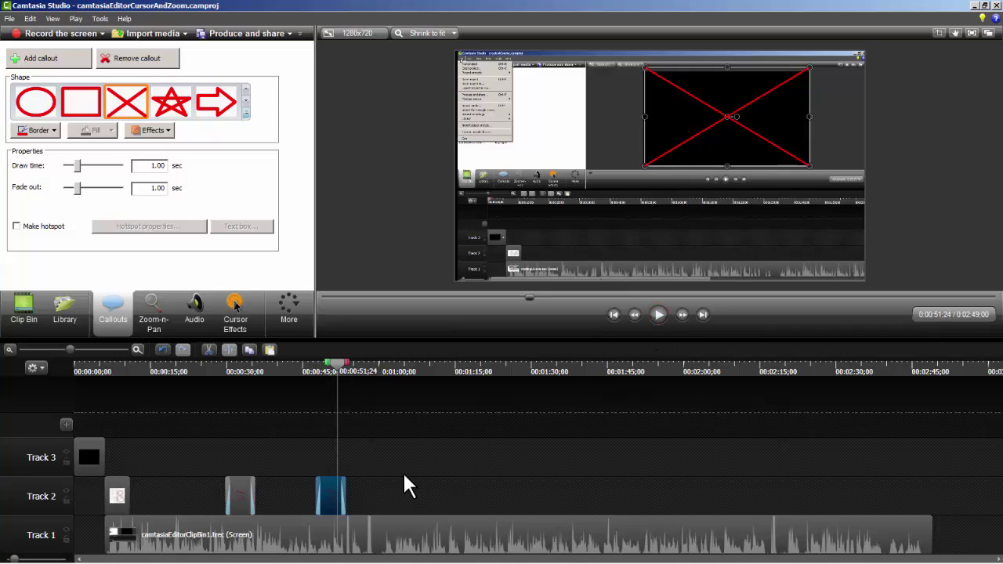
Step: Move the playhead to about 0:01:05;04 and change the selected Sketch Motion X callout into a Blur
left_click_drag(338, 367, 405, 370)
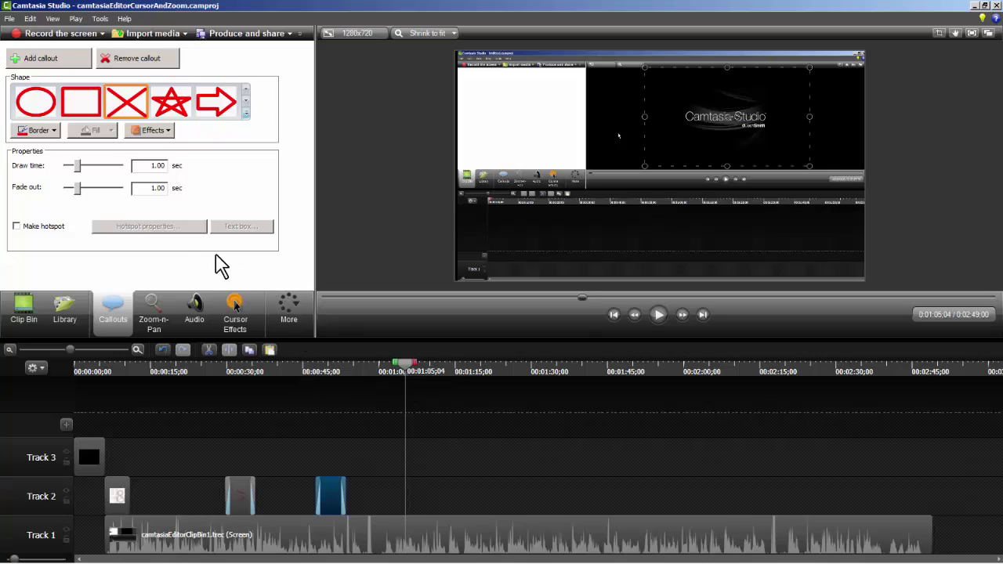
left_click(244, 111)
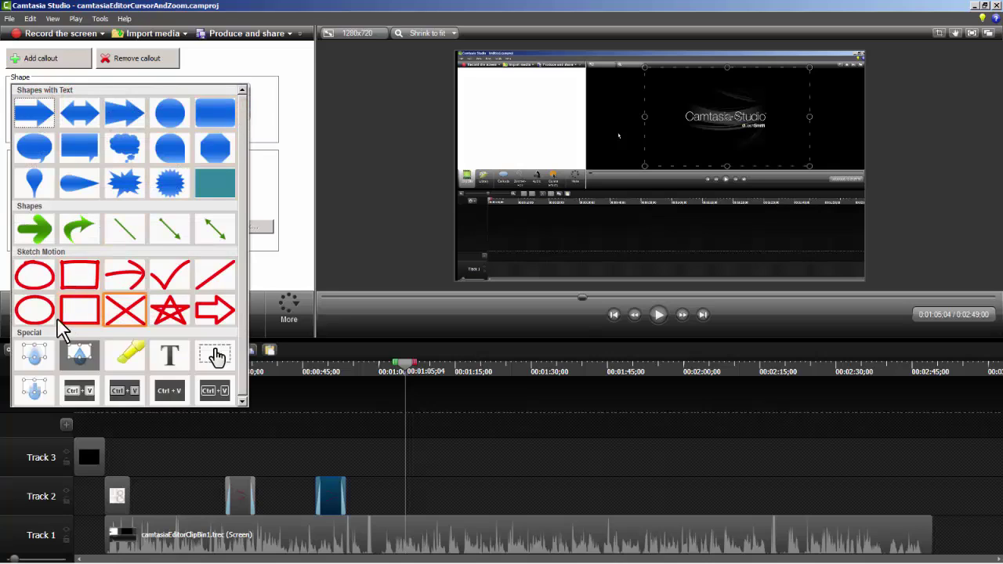
left_click(43, 363)
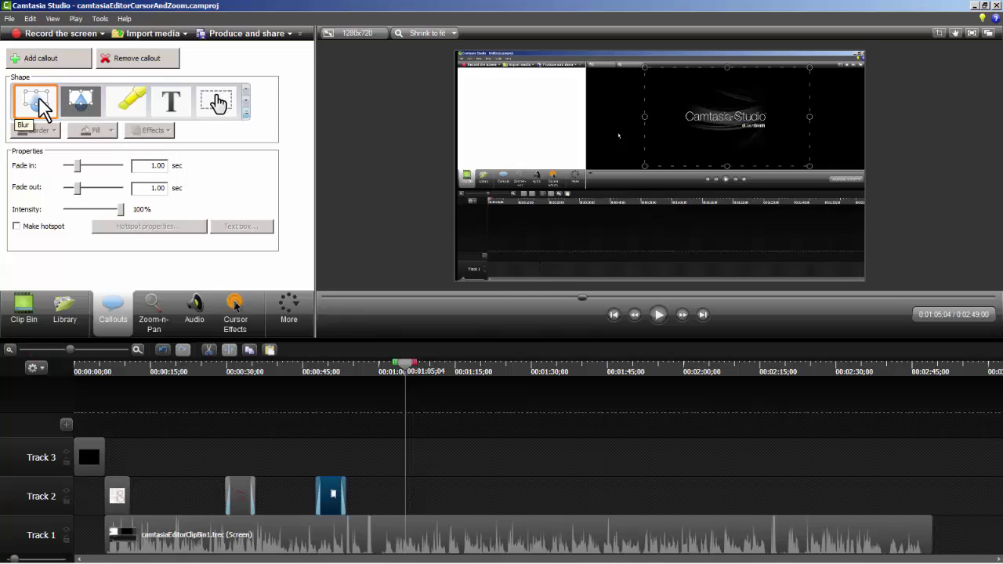
Step: Clear the callout selection on Track 2 and add a new Blur callout at 0:01:05;04
left_click(420, 519)
left_click(423, 504)
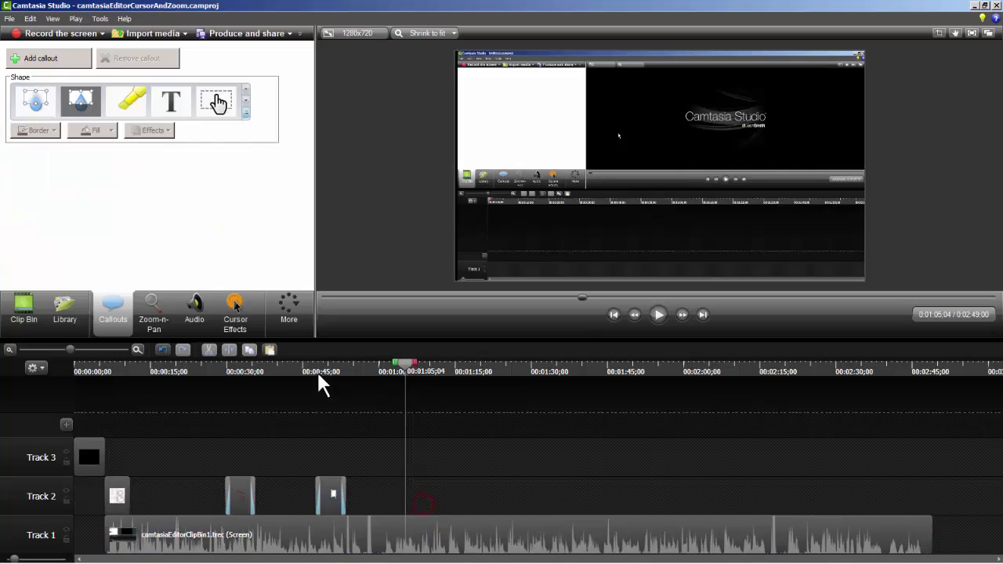
left_click(34, 100)
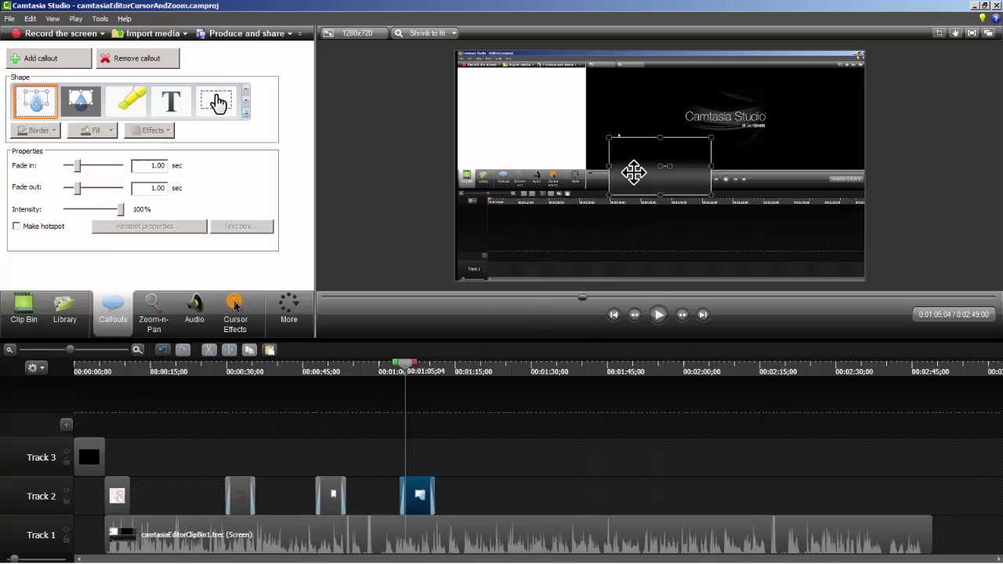
Step: Move the Blur callout over the Camtasia Studio logo and play back its effect from about 0:01:02;05
left_click_drag(633, 173, 701, 126)
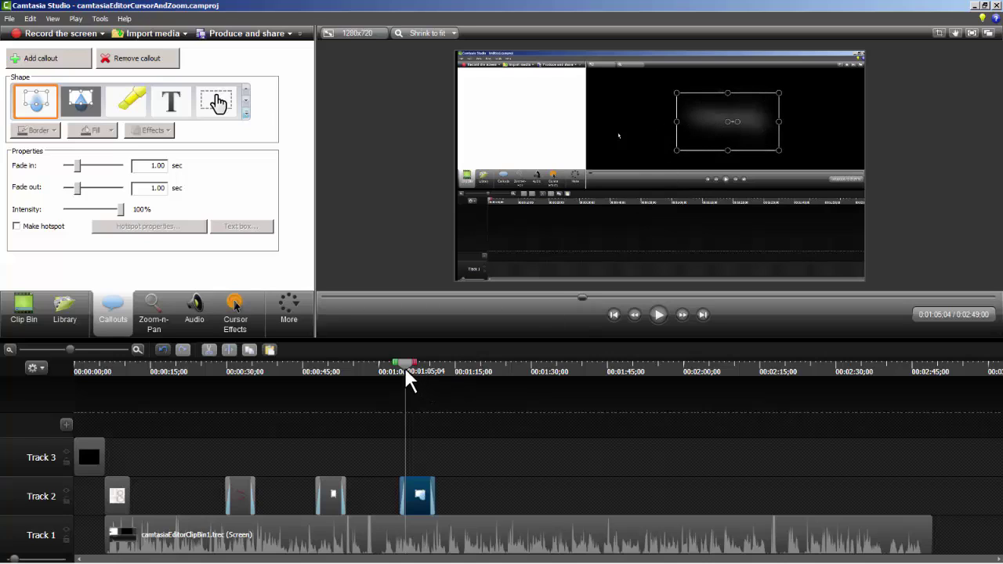
left_click_drag(406, 372, 390, 369)
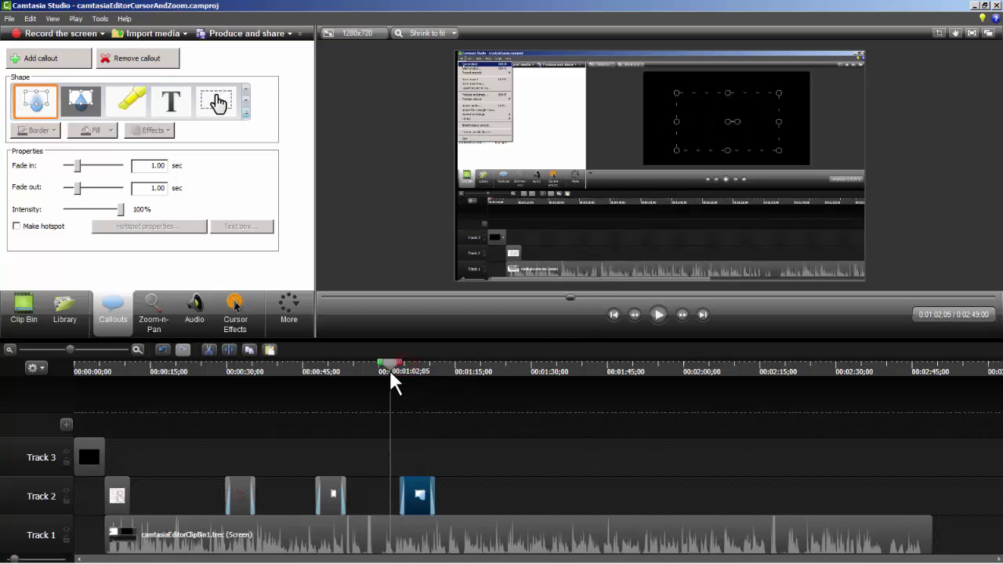
left_click(657, 313)
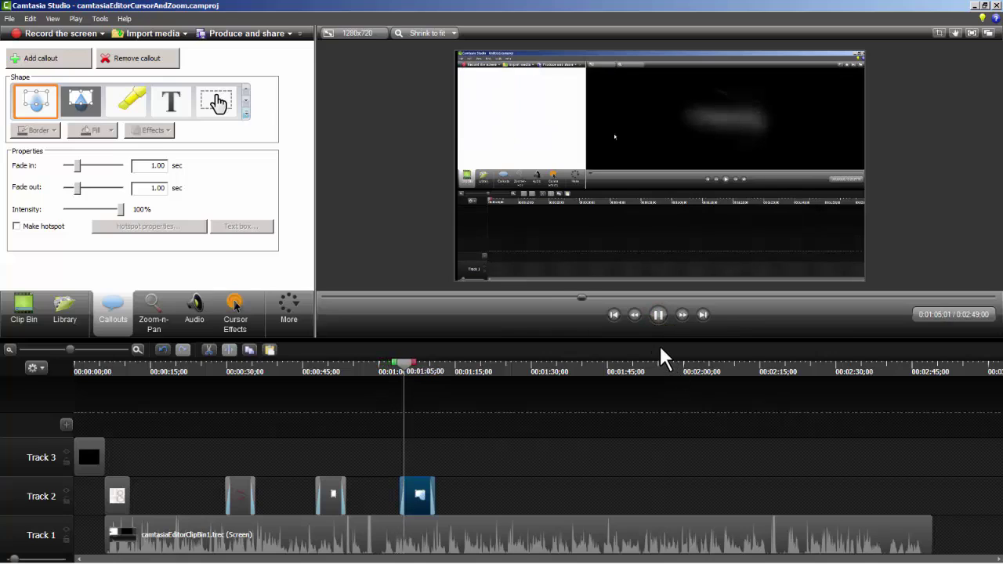
left_click(657, 314)
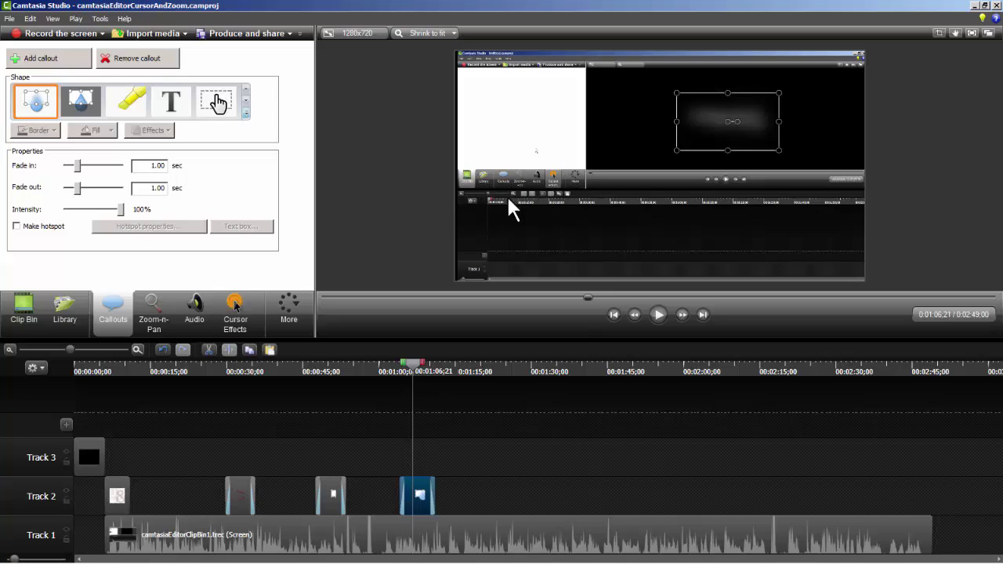
Step: Change the Blur callout into a yellow Highlight, then move and resize it to cover the recorded editor's tab row from Clip Bin to More
left_click(131, 100)
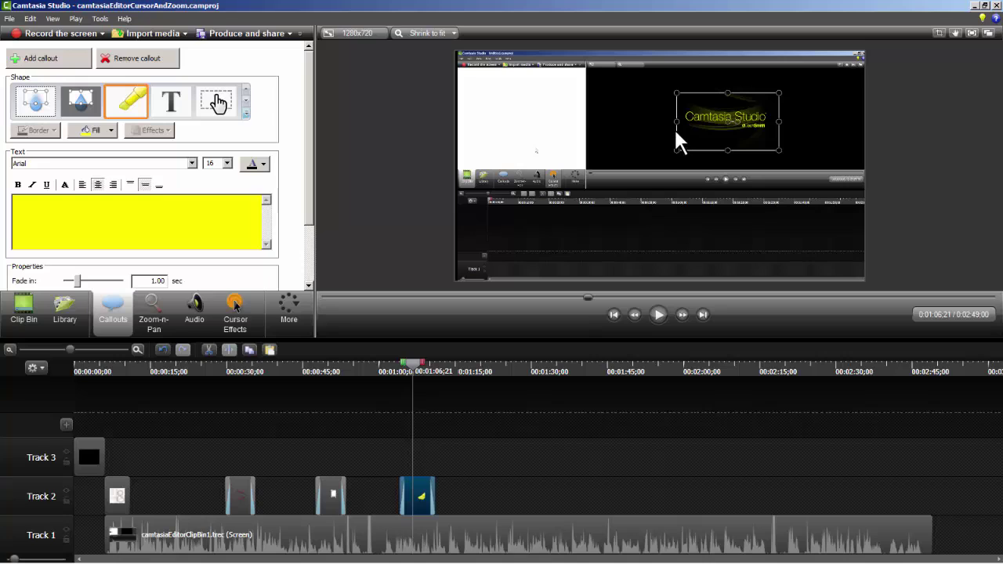
left_click_drag(701, 125, 490, 161)
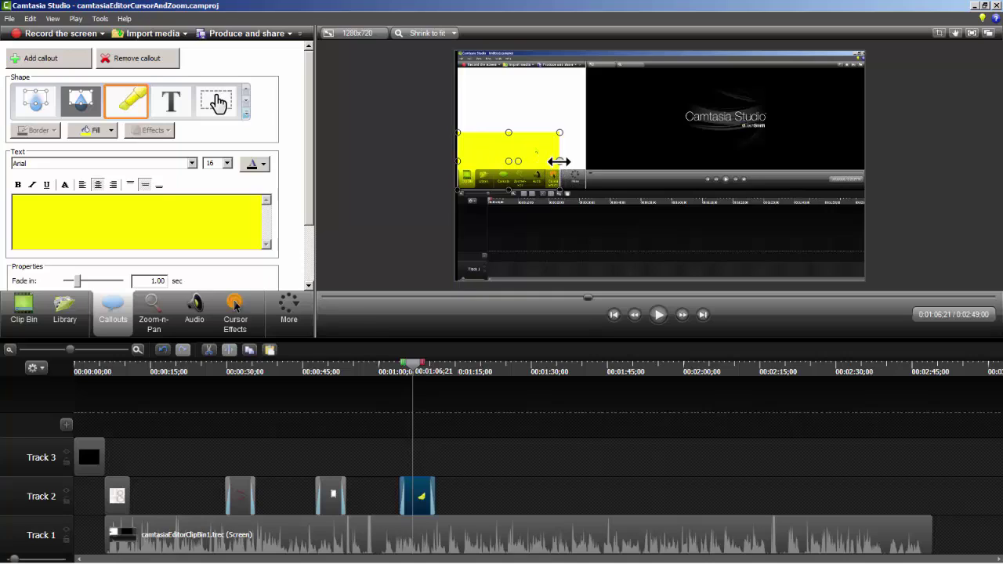
left_click_drag(558, 161, 585, 161)
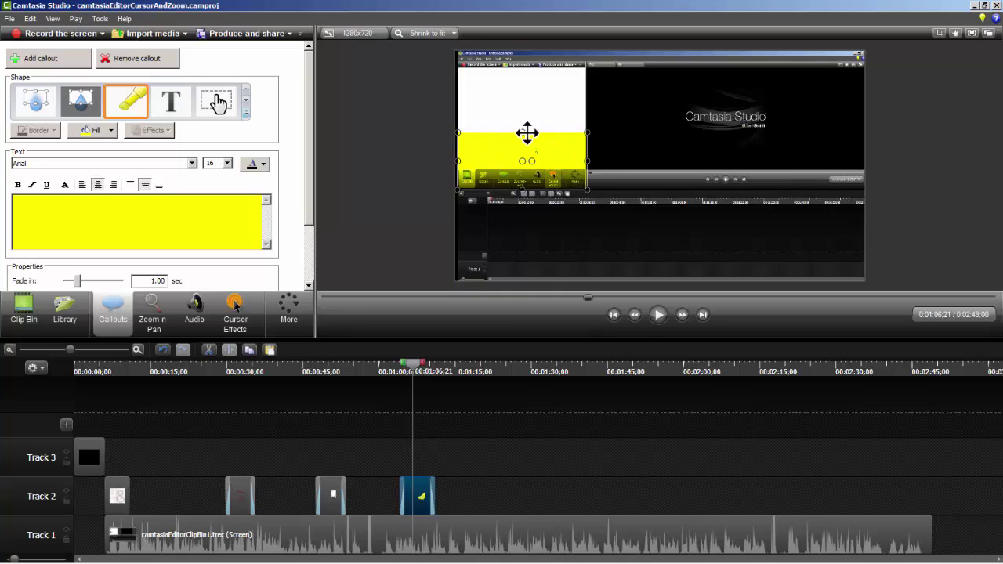
left_click_drag(525, 132, 521, 166)
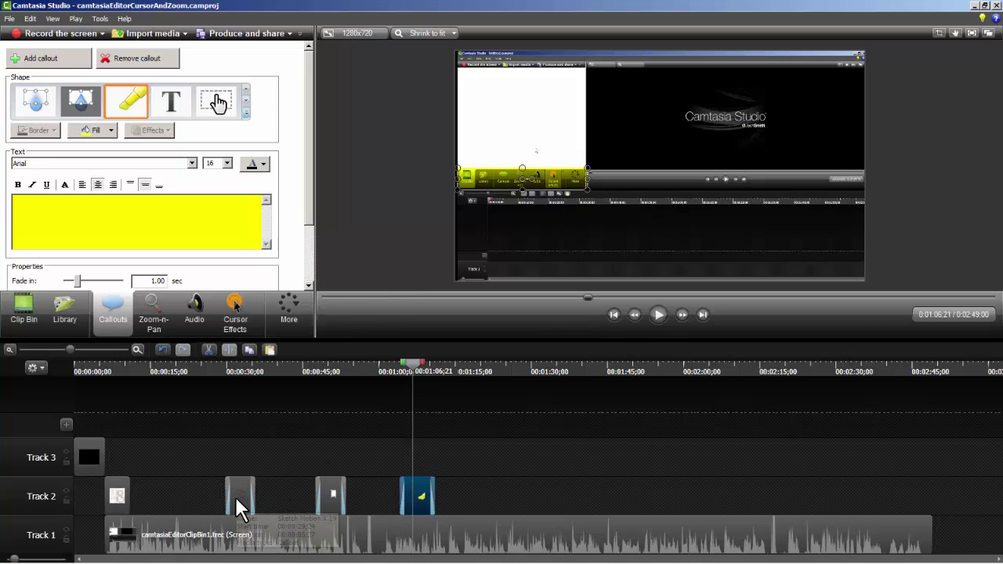
Step: Delete the Sketch Motion X callout near 0:00:30 on Track 2
mouse_move(252, 495)
left_mouse_down()
mouse_move(288, 495)
mouse_move(197, 490)
mouse_move(243, 491)
left_mouse_up()
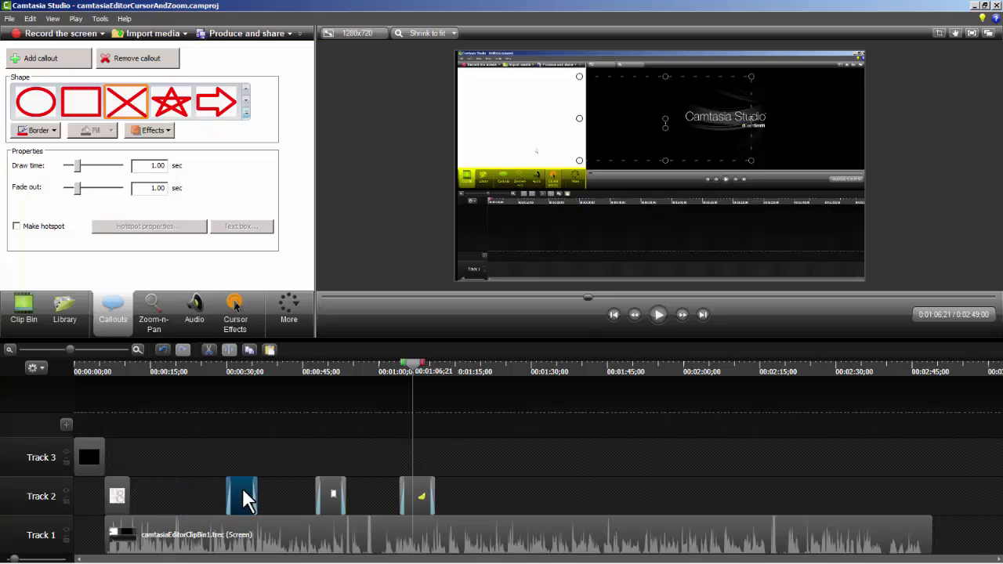
right_click(241, 497)
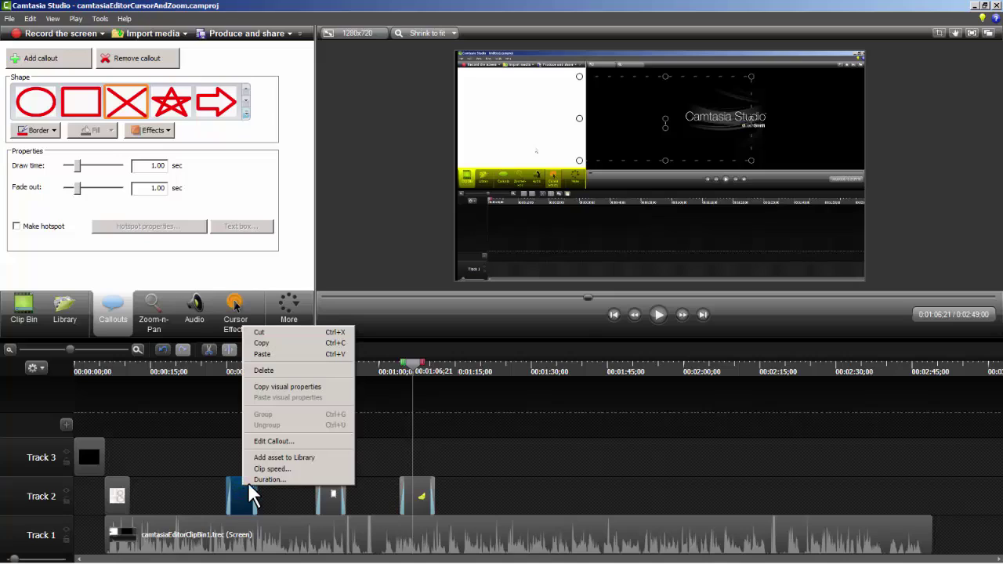
left_click(279, 370)
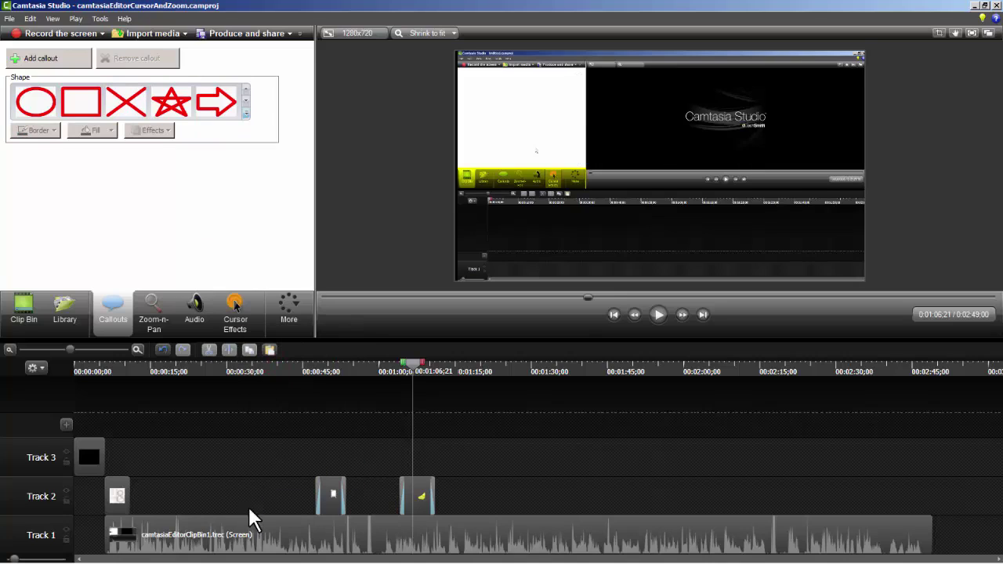